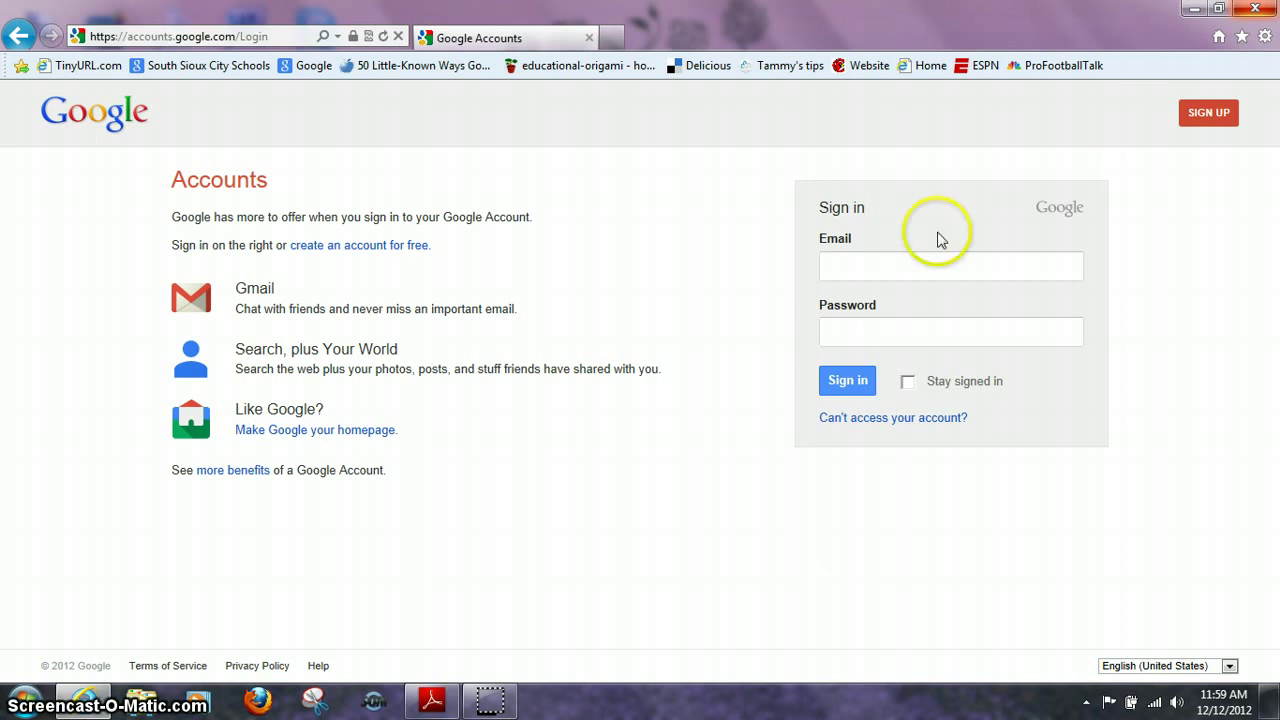
- Sign in with the school practice account's e-mail address and password
click(848, 267)
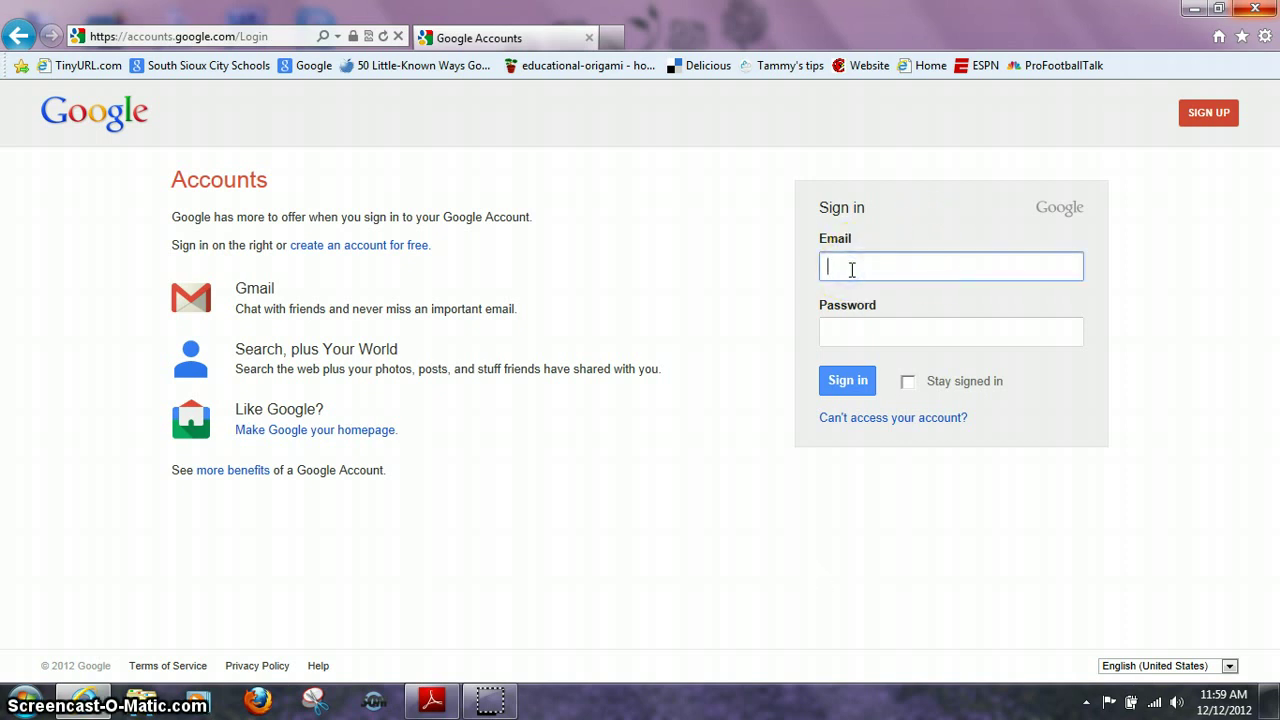
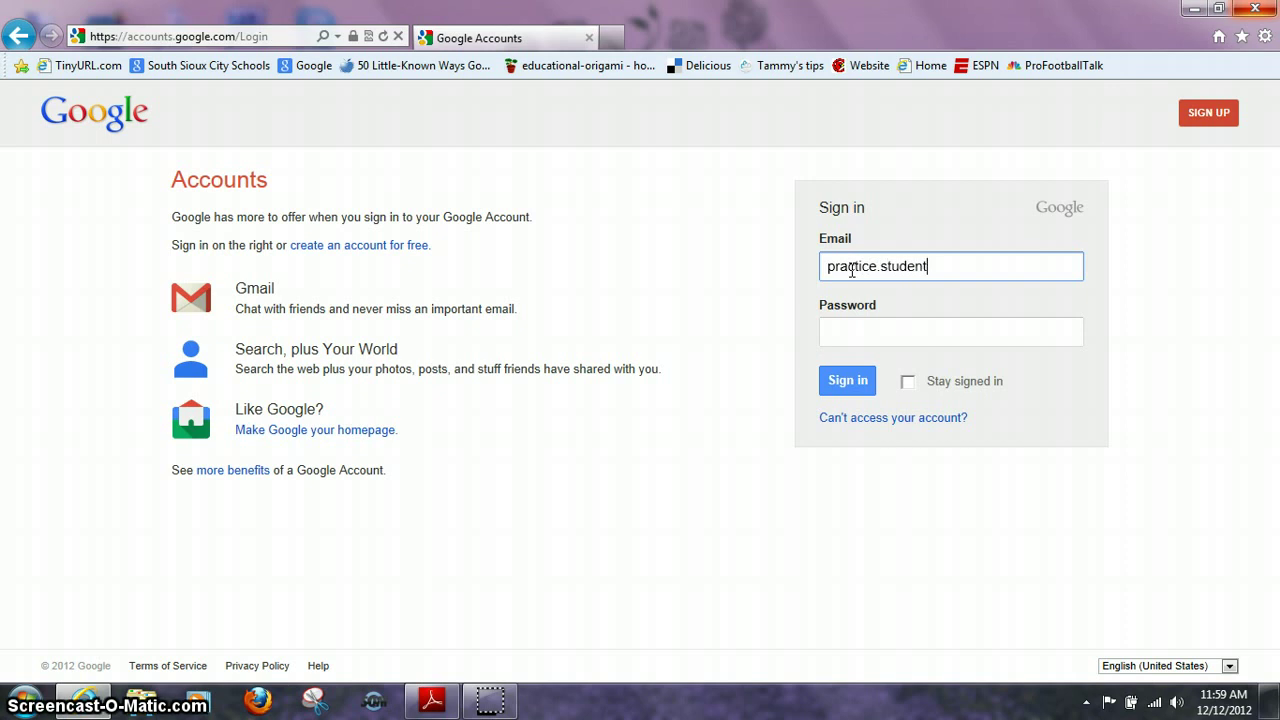
key(Tab)
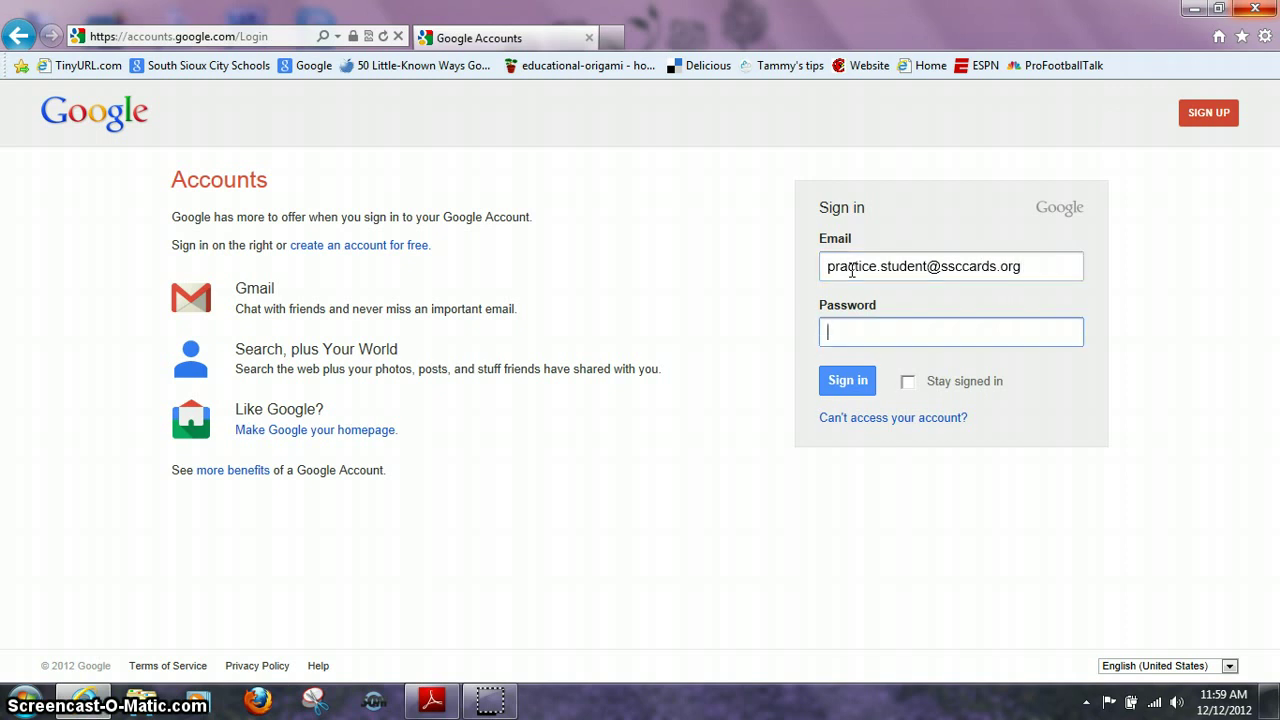
text(•••••••)
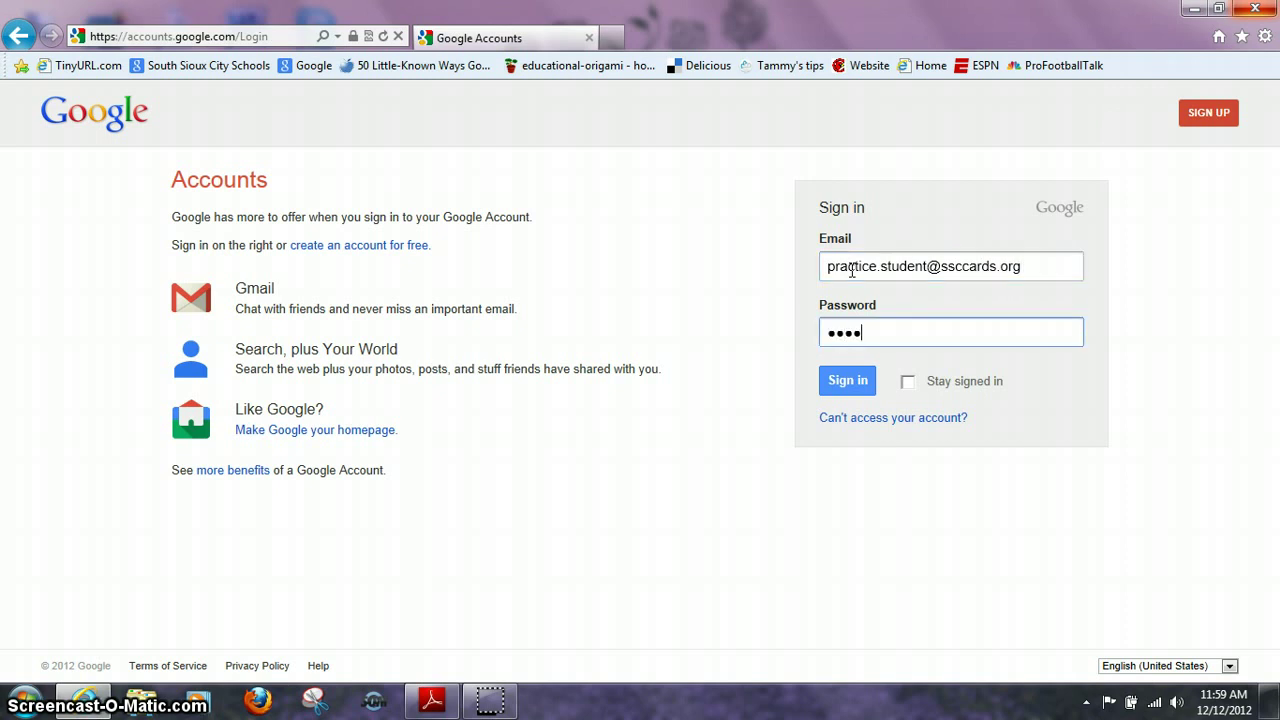
text(••)
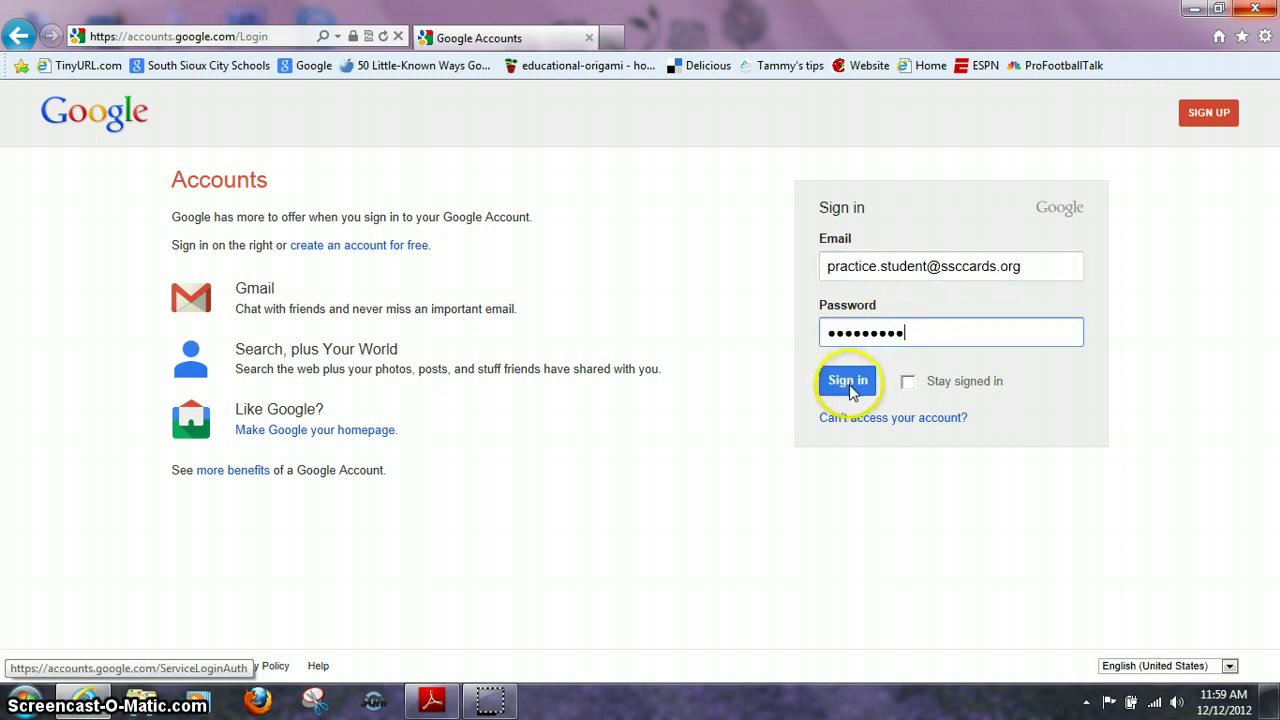
click(847, 382)
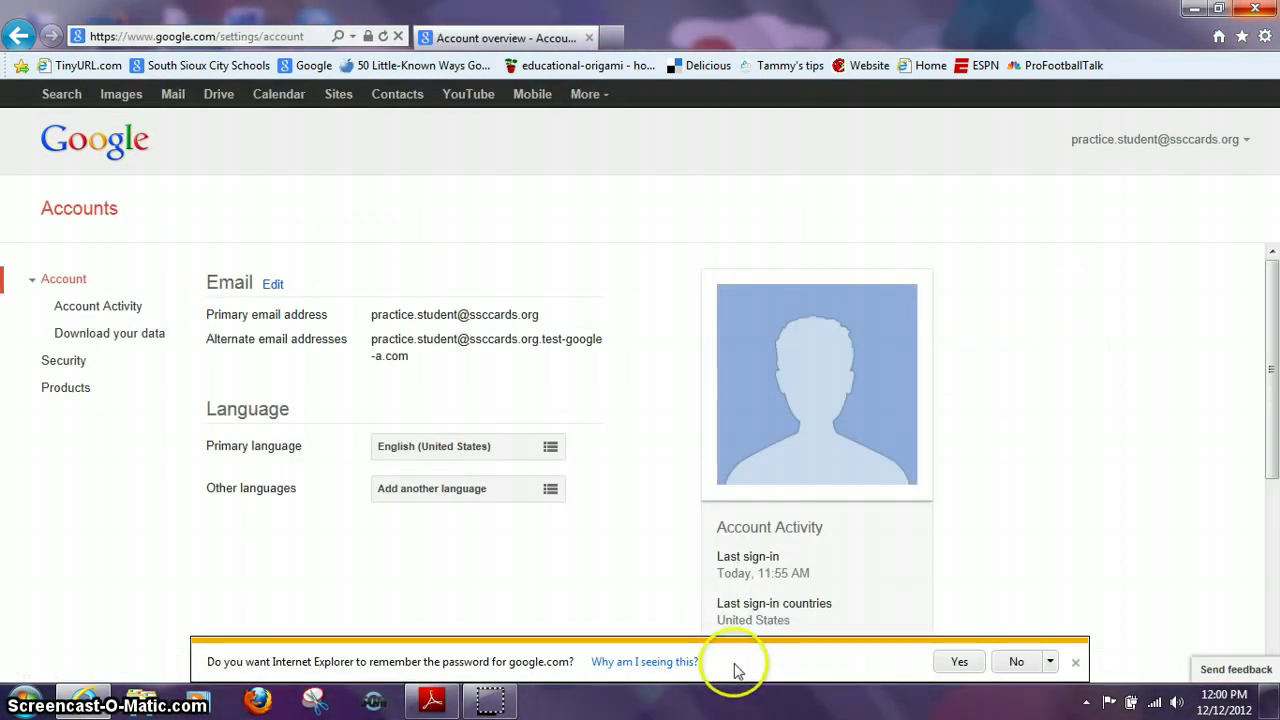
- Decline Internet Explorer's offer to save the password, browse the Account page, then go to Google Search
click(1016, 662)
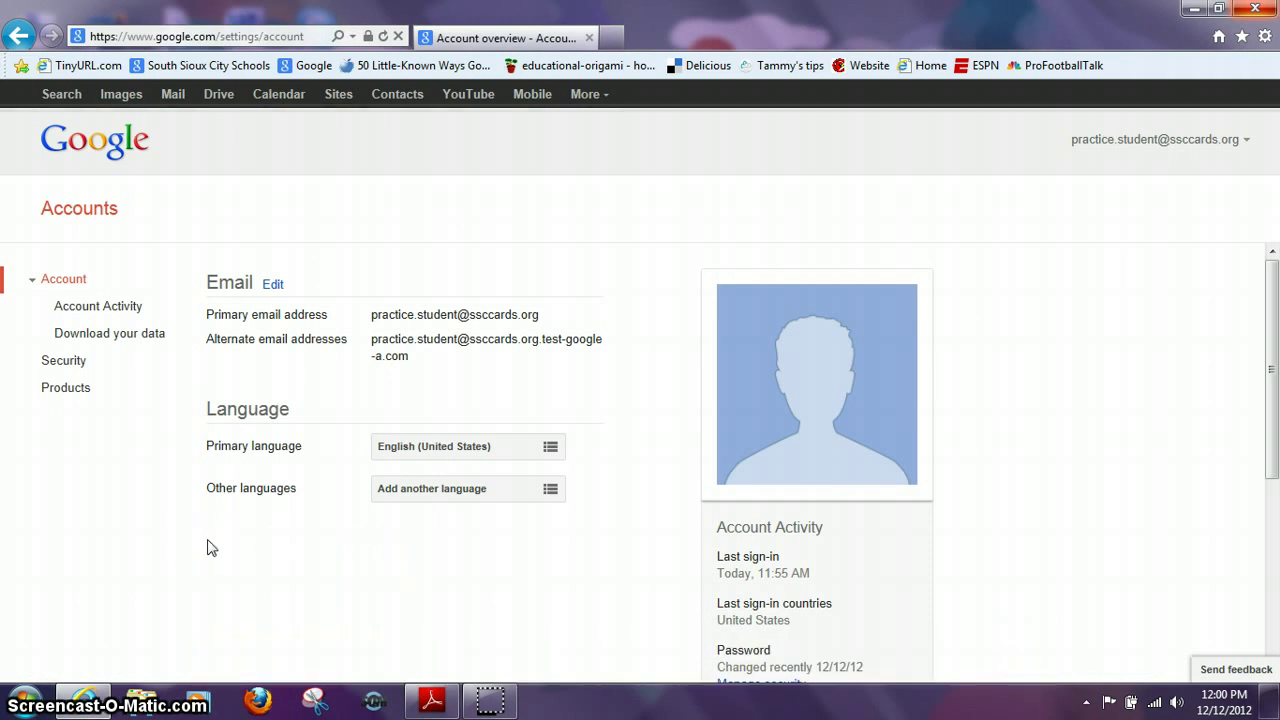
click(152, 515)
scroll(153, 516, down, 1)
scroll(152, 515, down, 2)
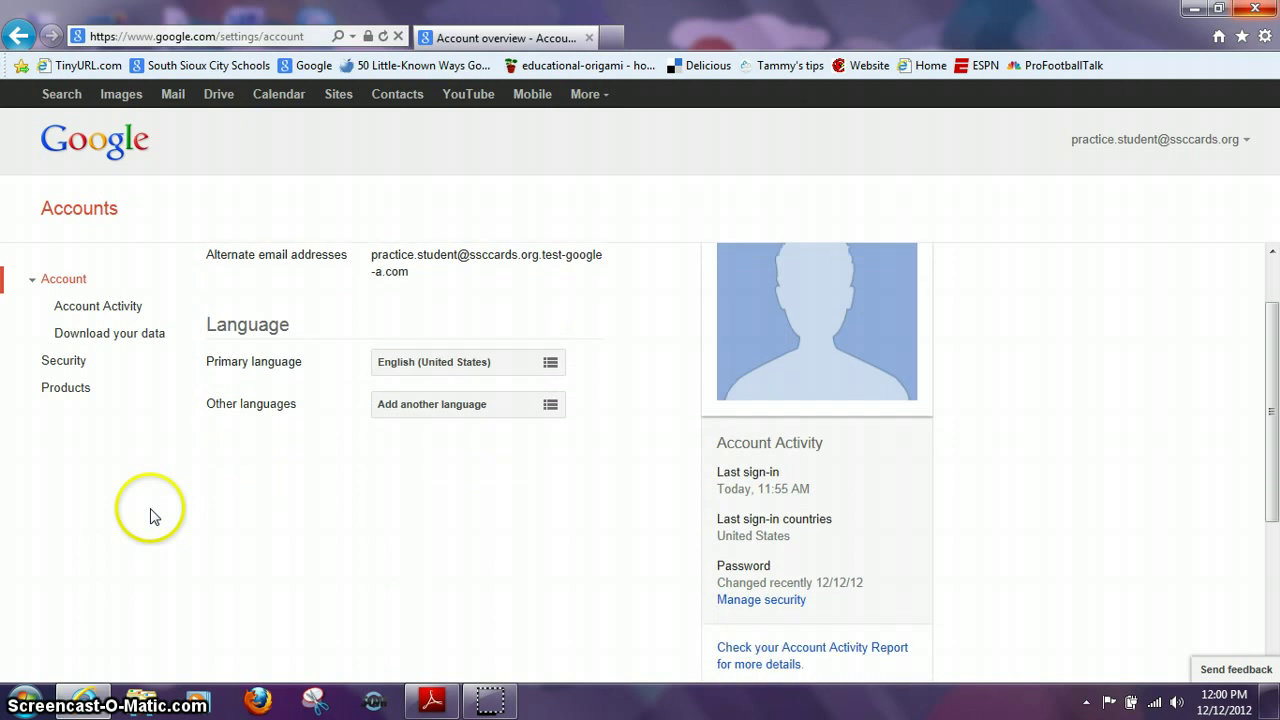
scroll(152, 515, up, 2)
scroll(152, 515, up, 2)
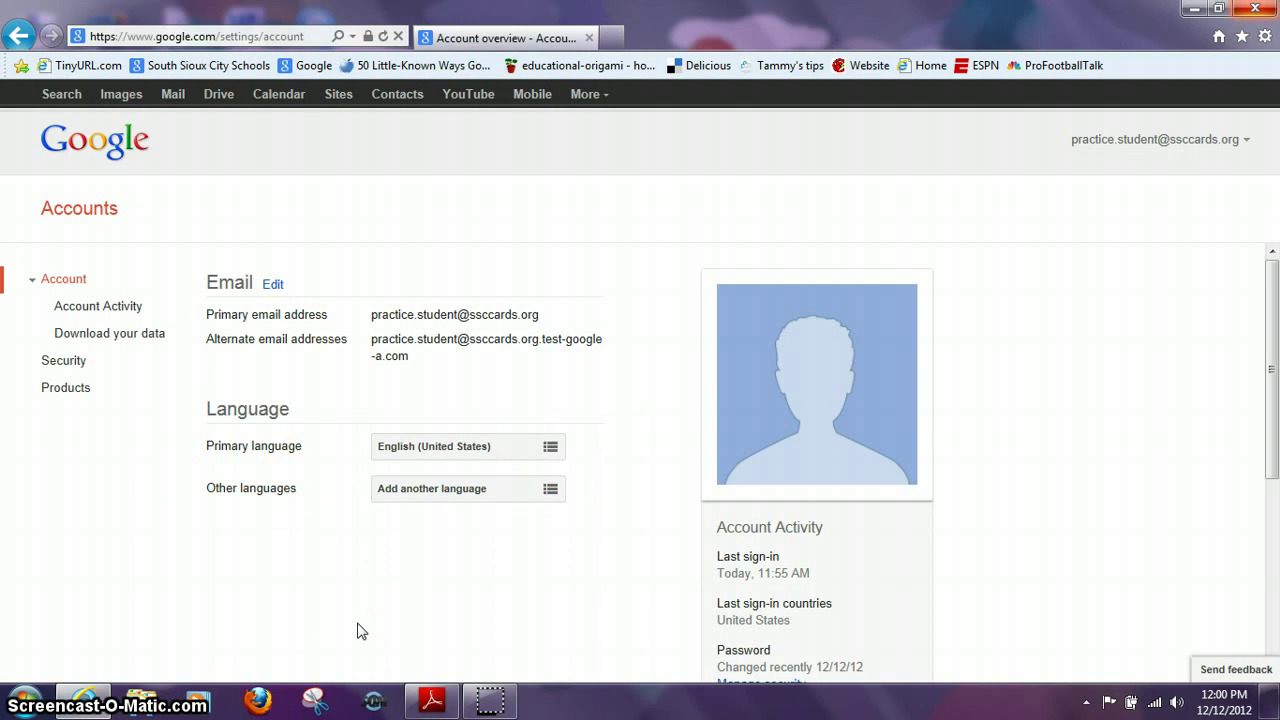
click(189, 386)
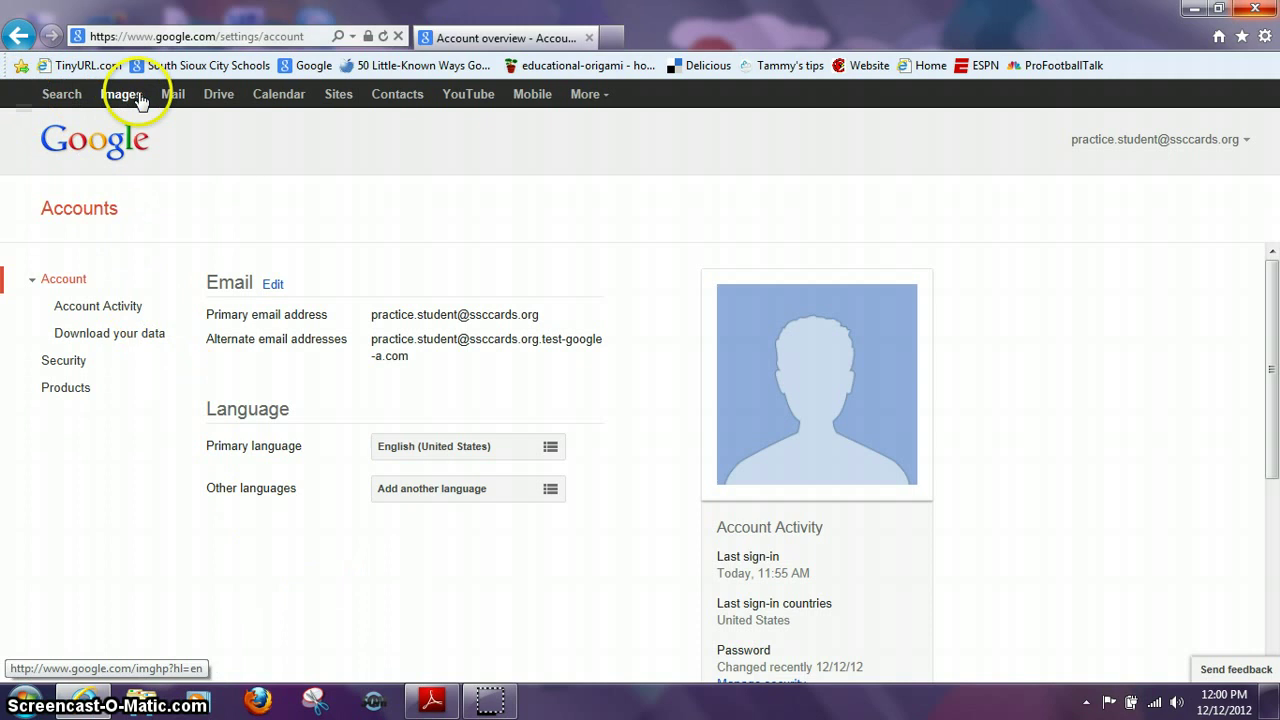
click(62, 99)
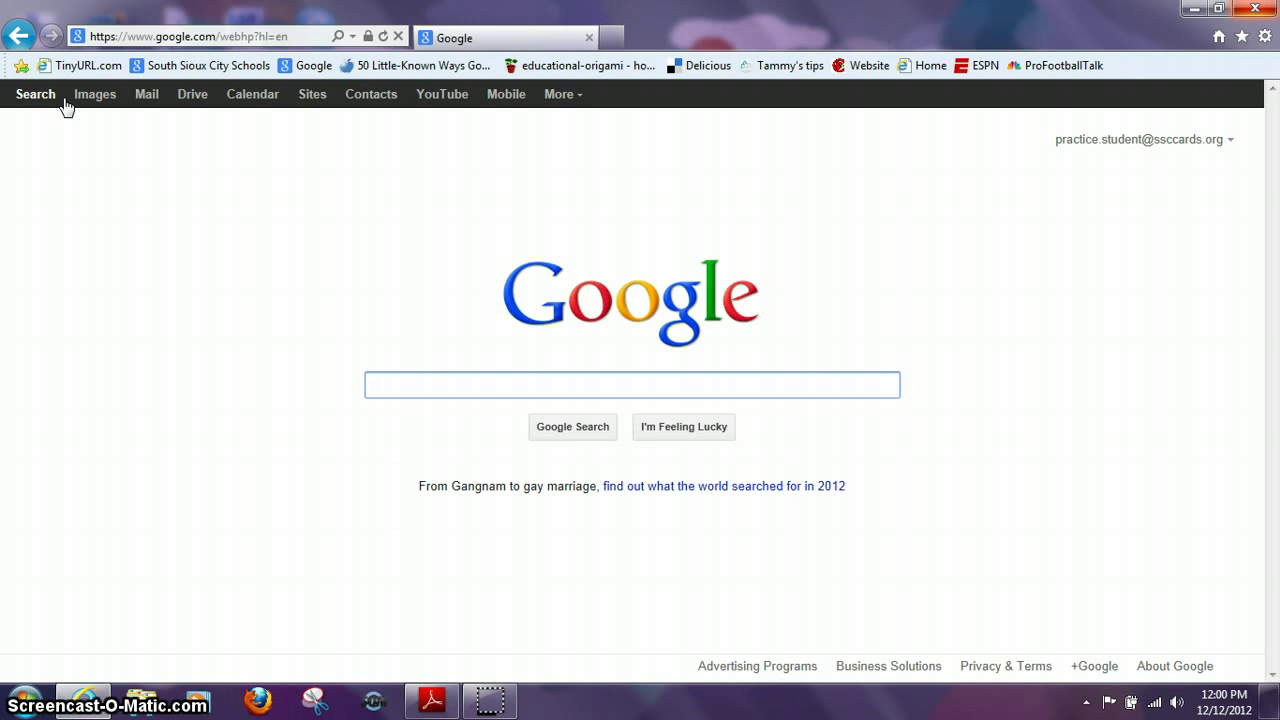
- Switch from the Google Search home page to Google Images
click(84, 102)
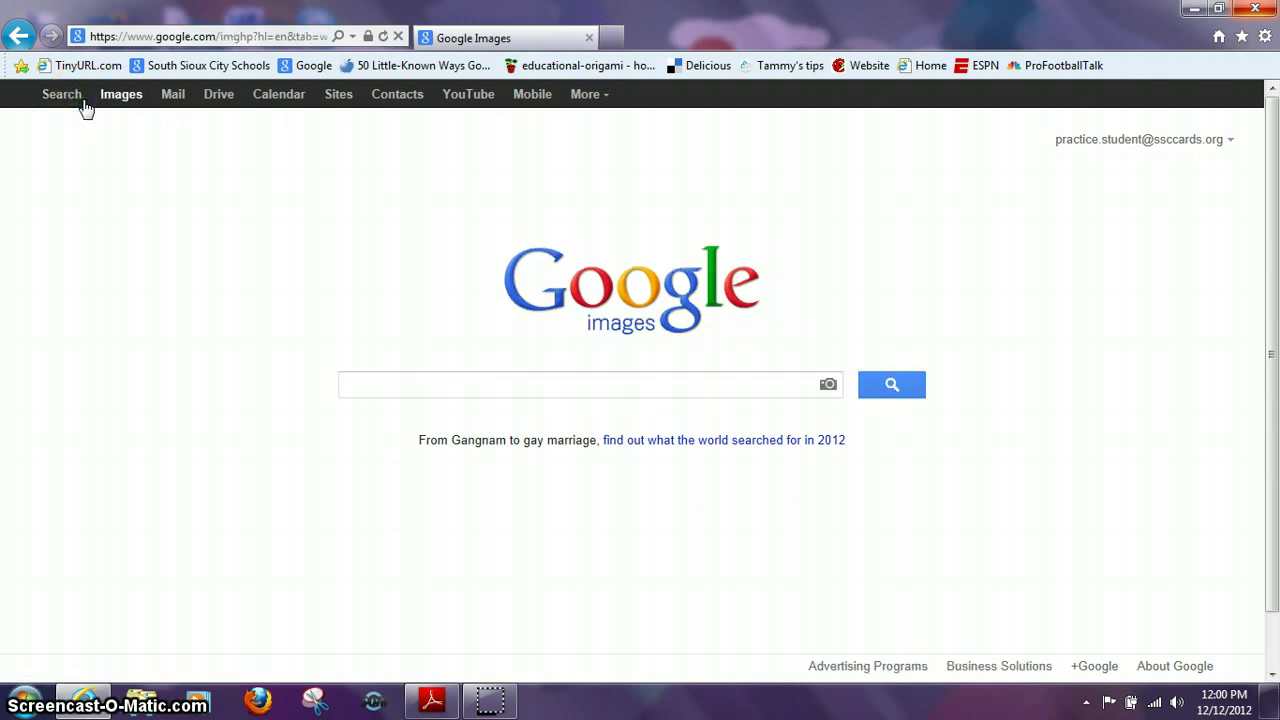
- Open the Gmail inbox with three Gmail Team messages, then Google Drive in a new tab
click(172, 100)
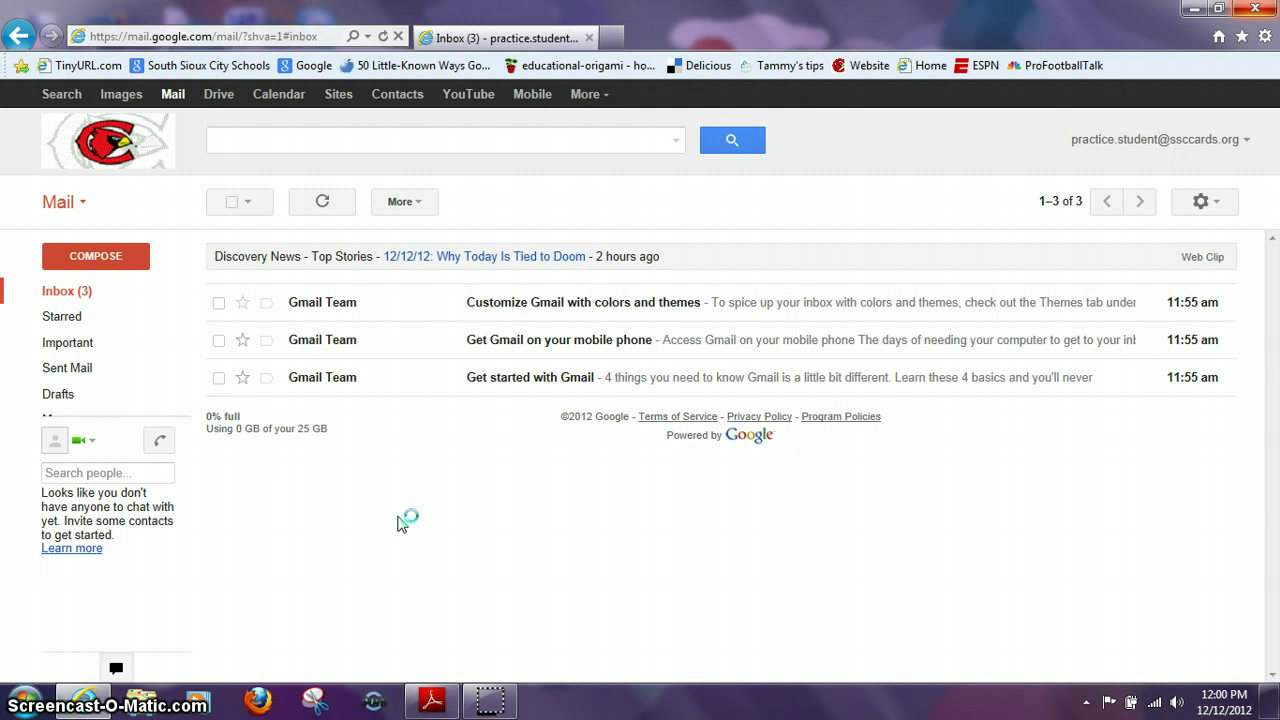
click(219, 93)
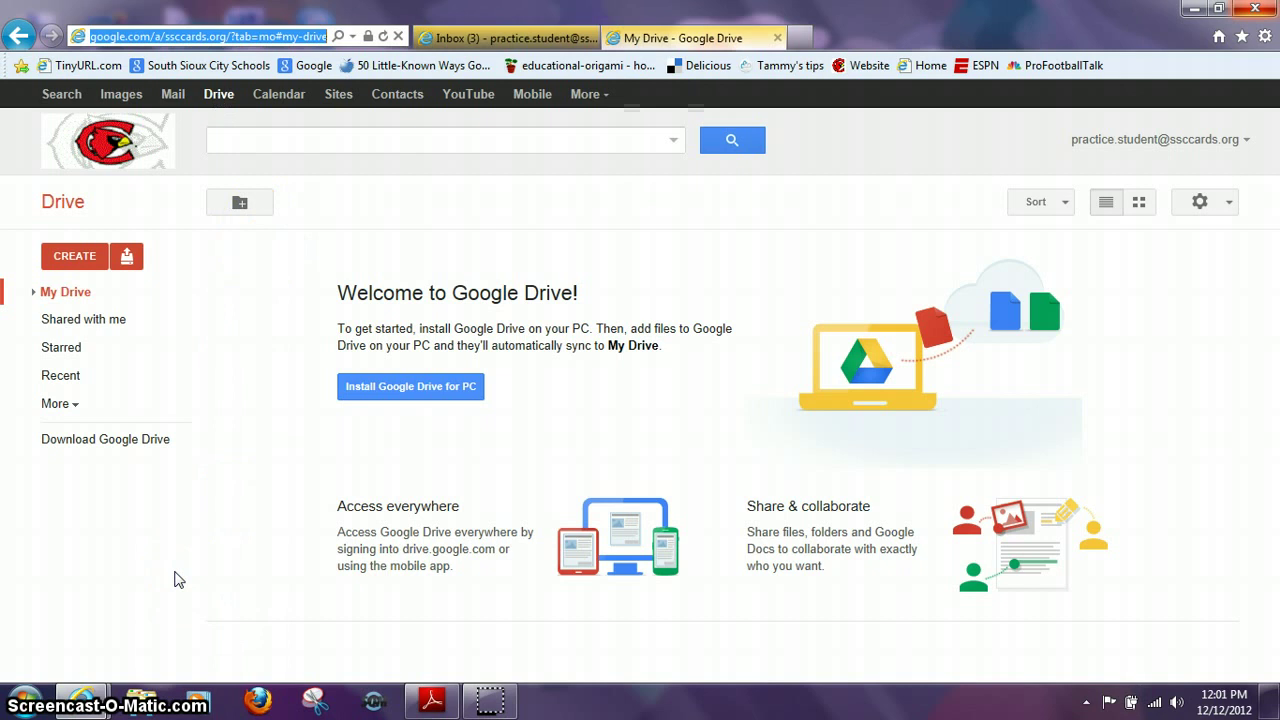
click(69, 258)
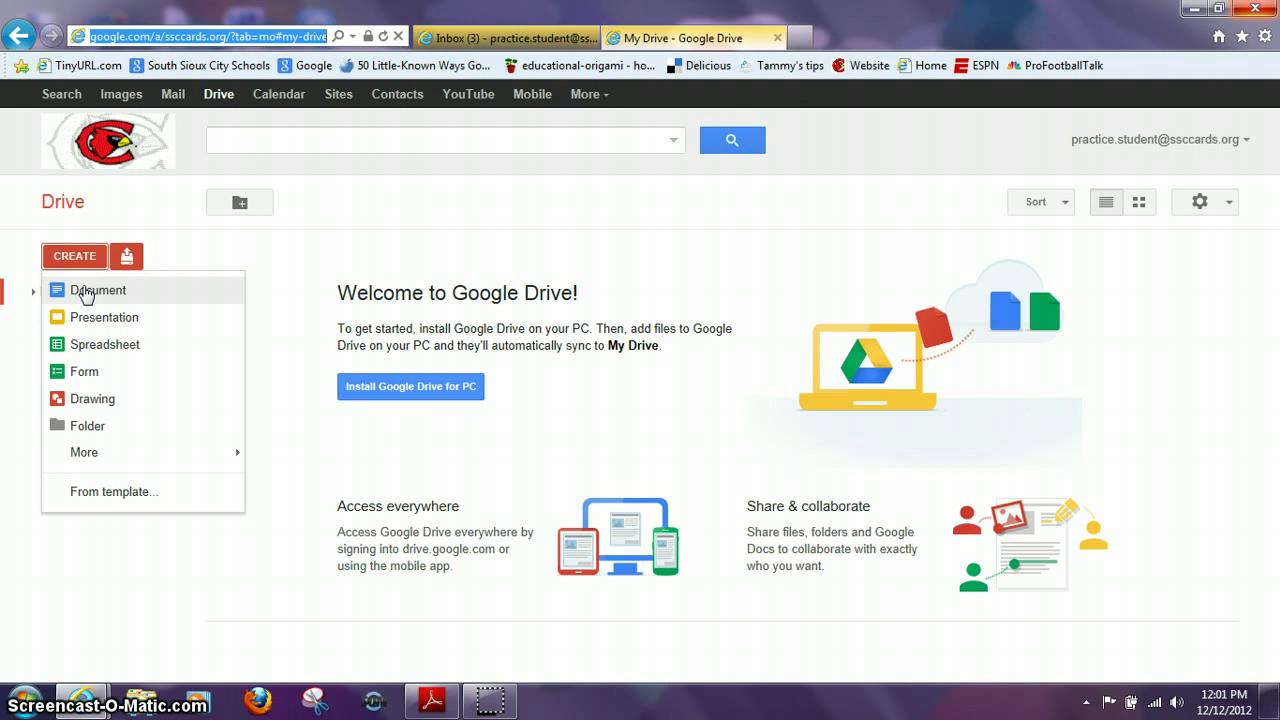
click(90, 320)
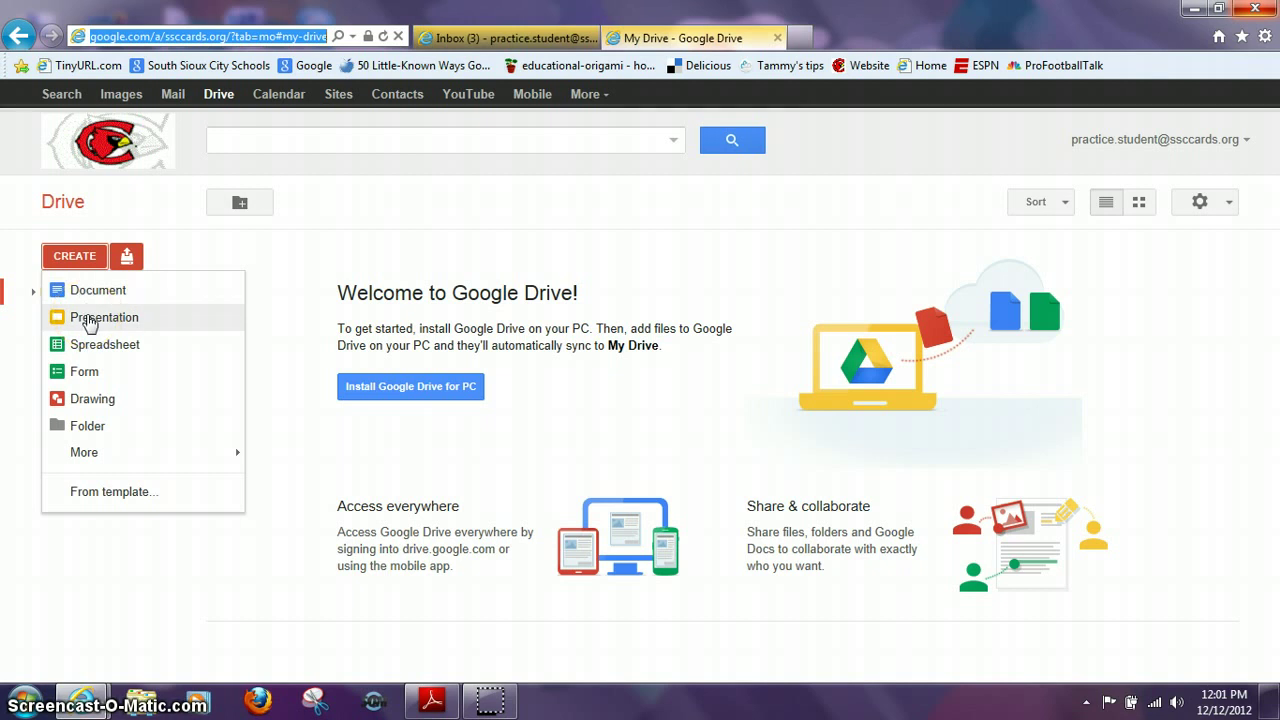
click(93, 346)
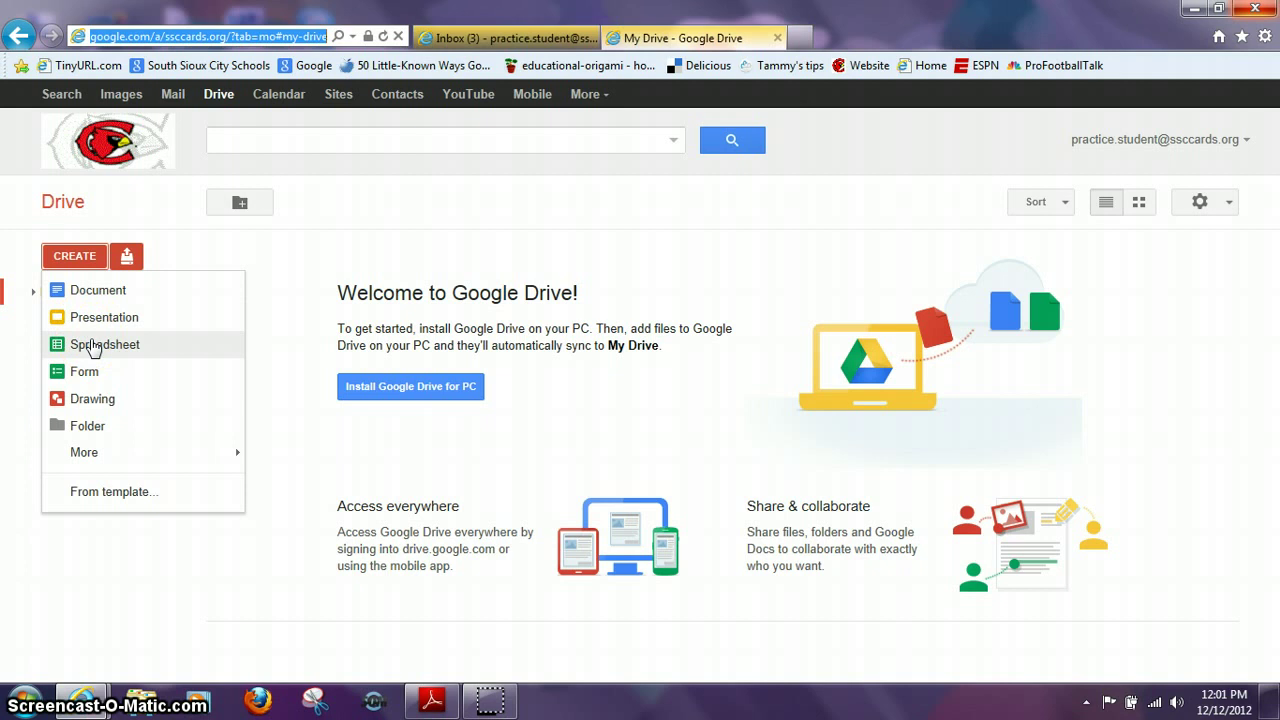
click(91, 346)
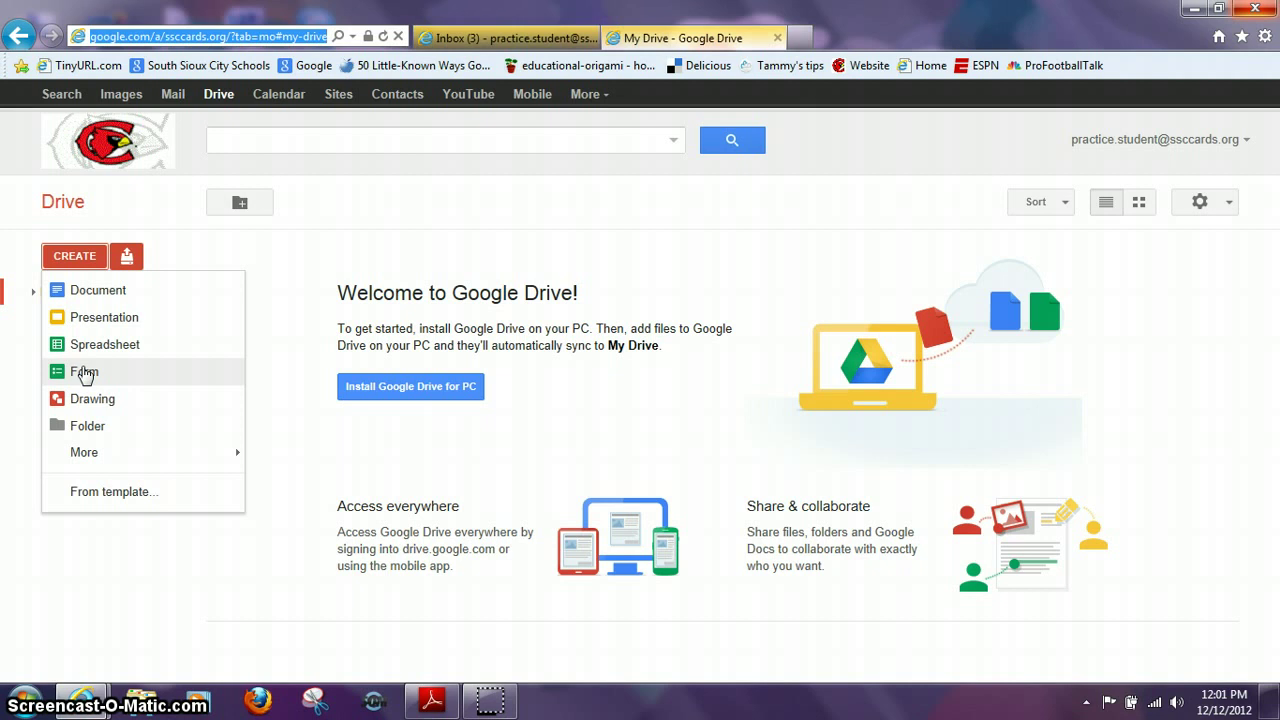
click(92, 403)
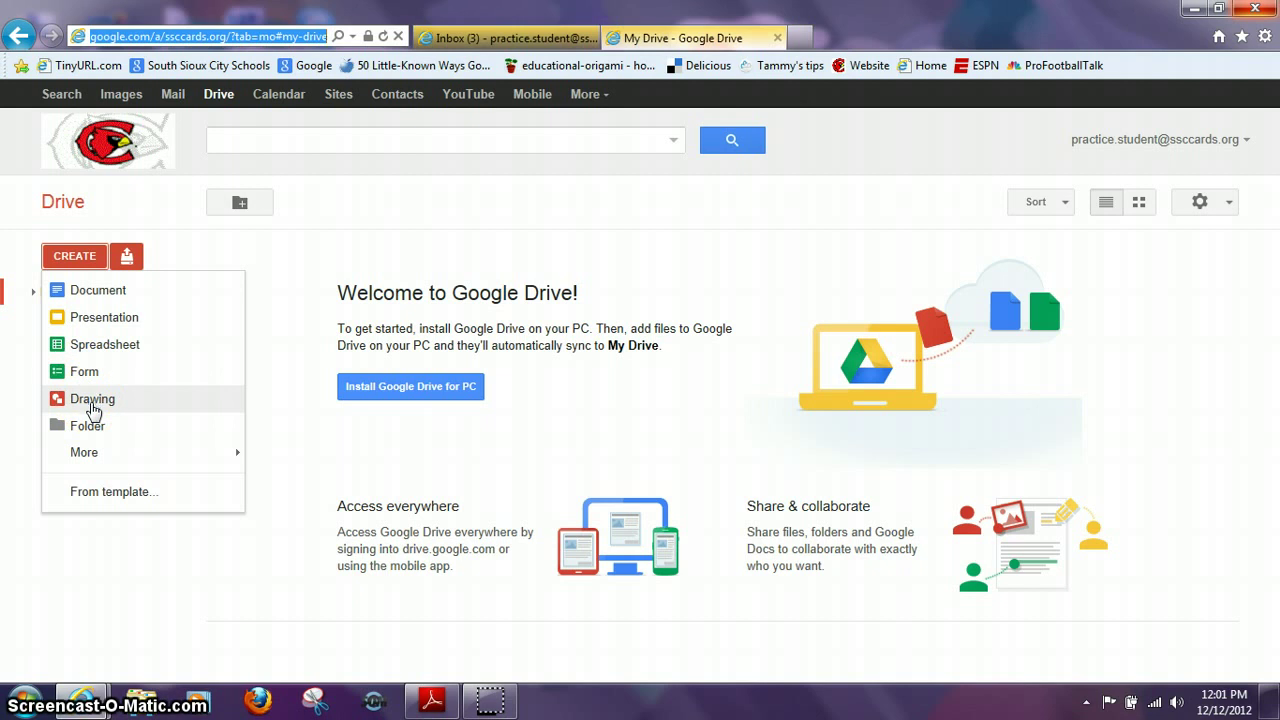
click(99, 428)
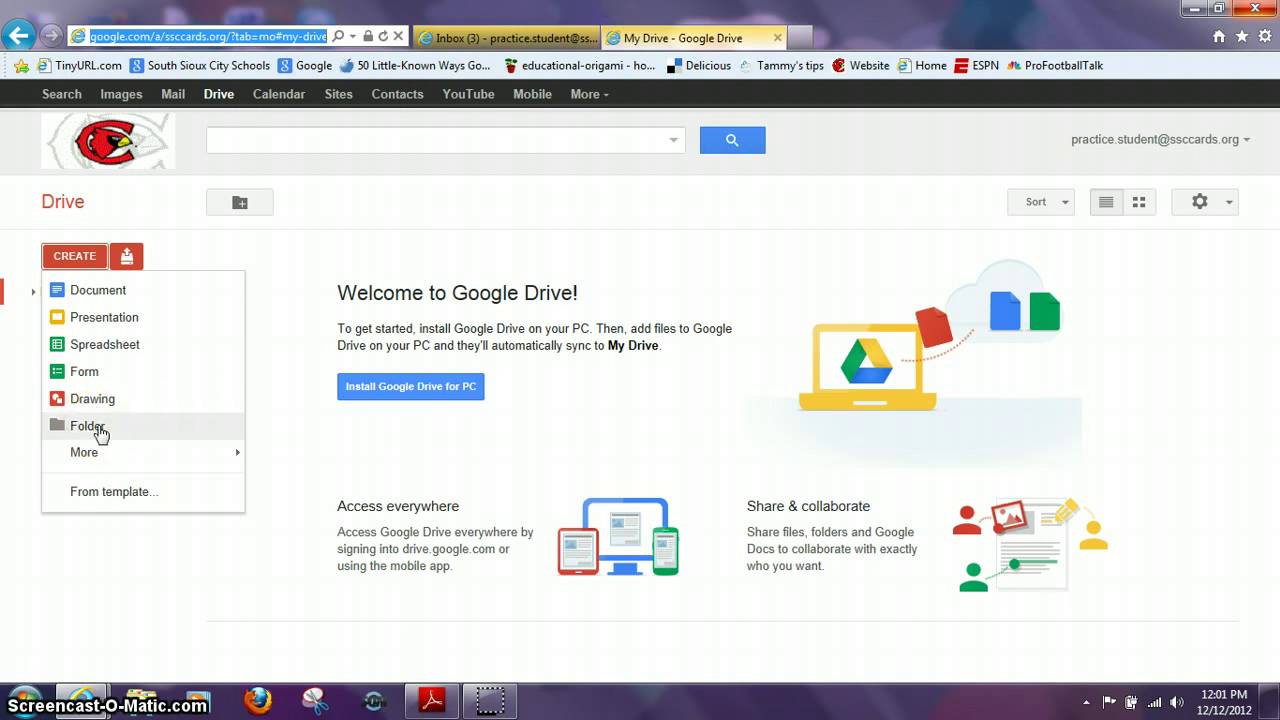
click(114, 455)
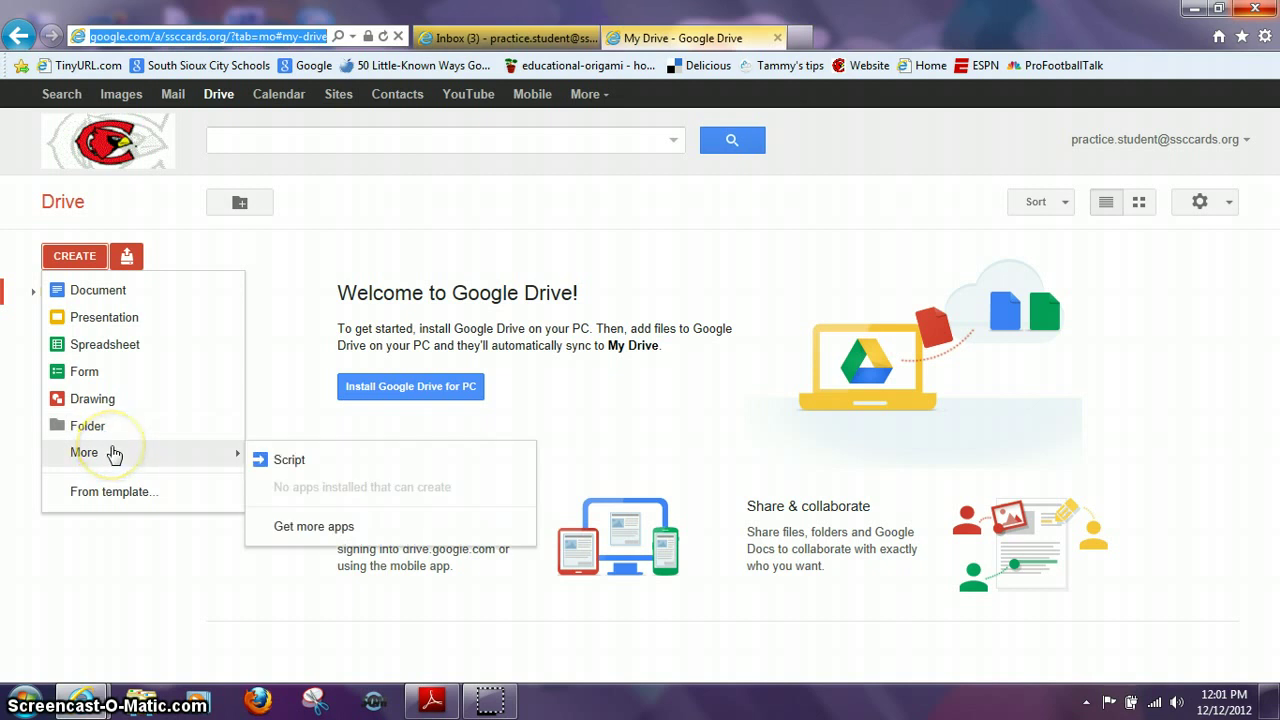
click(114, 455)
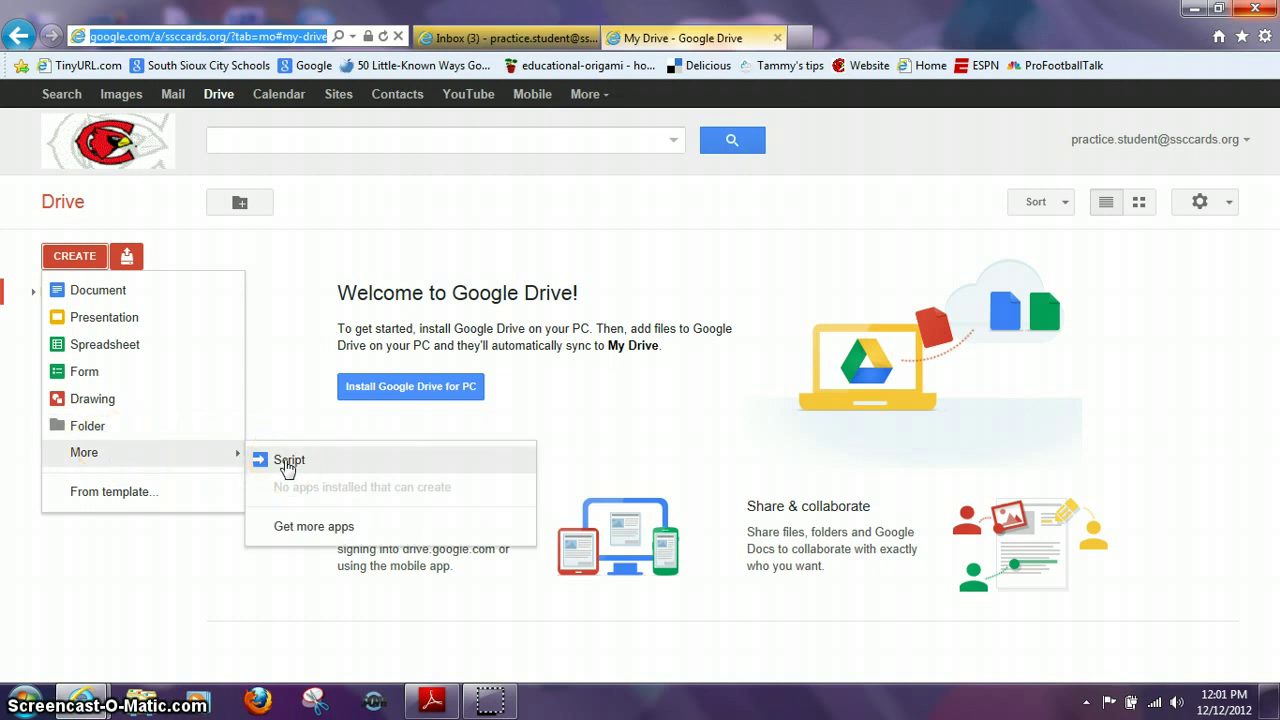
click(176, 457)
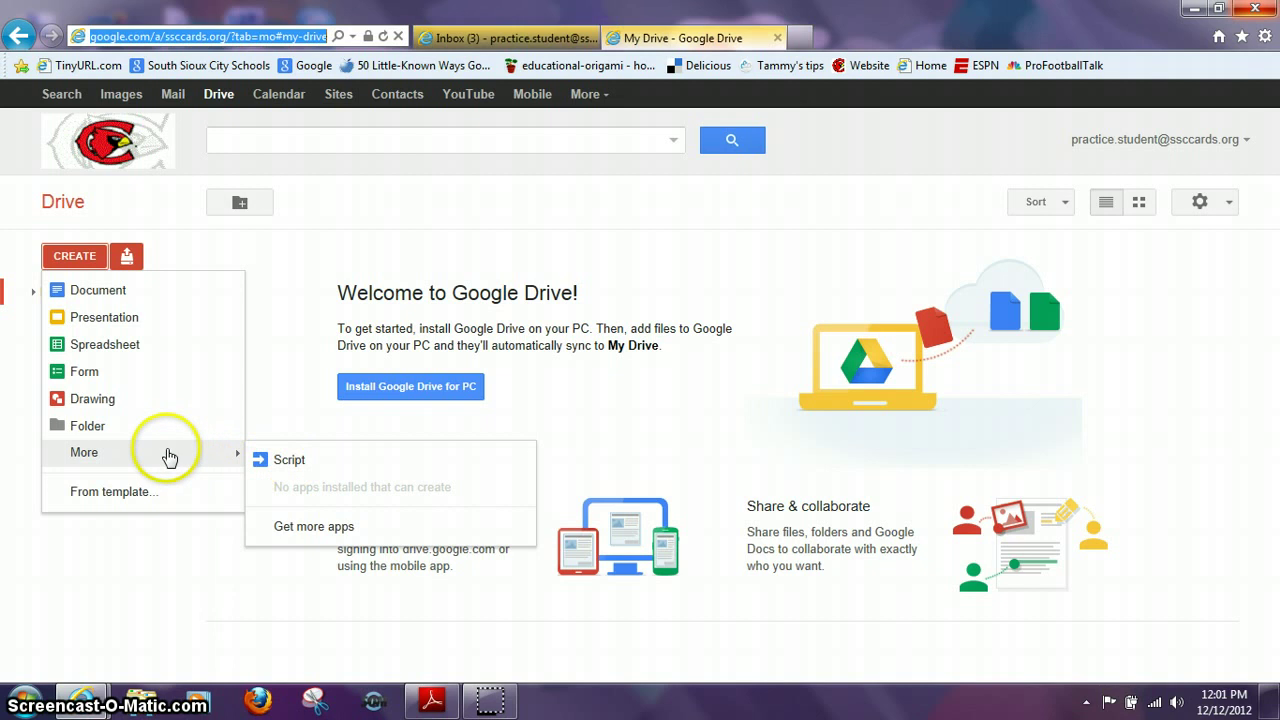
click(135, 491)
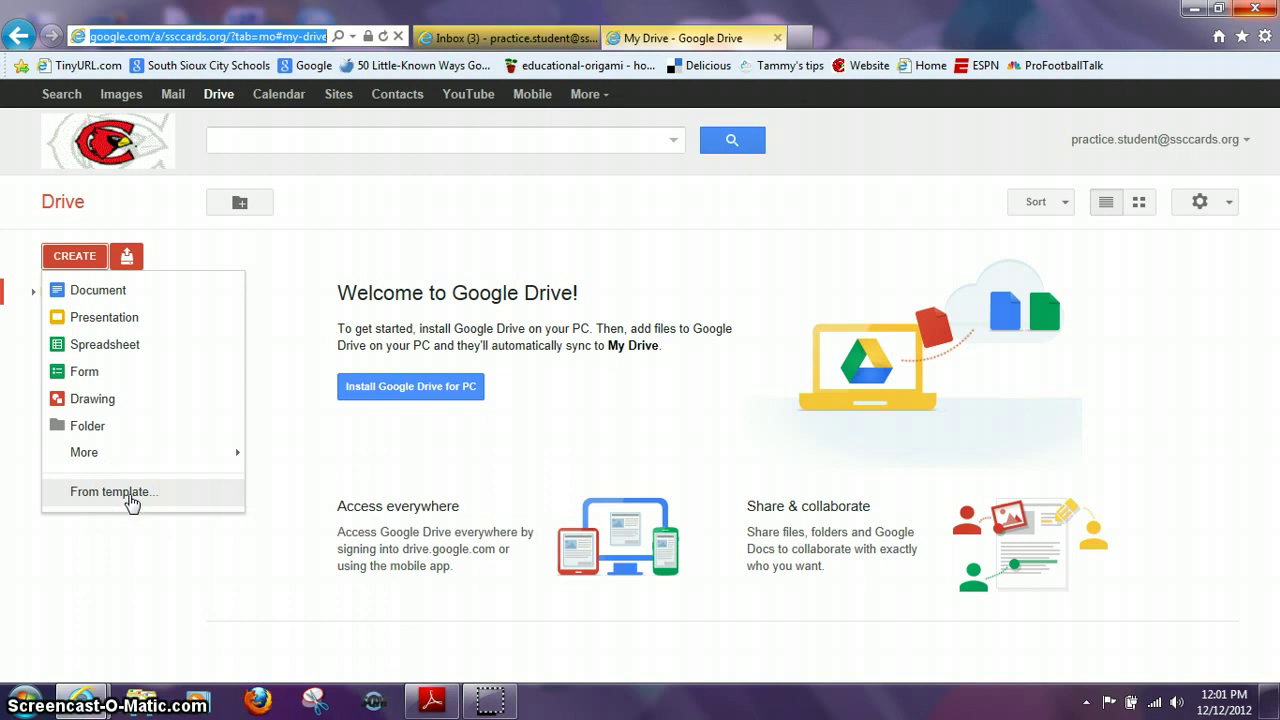
click(126, 531)
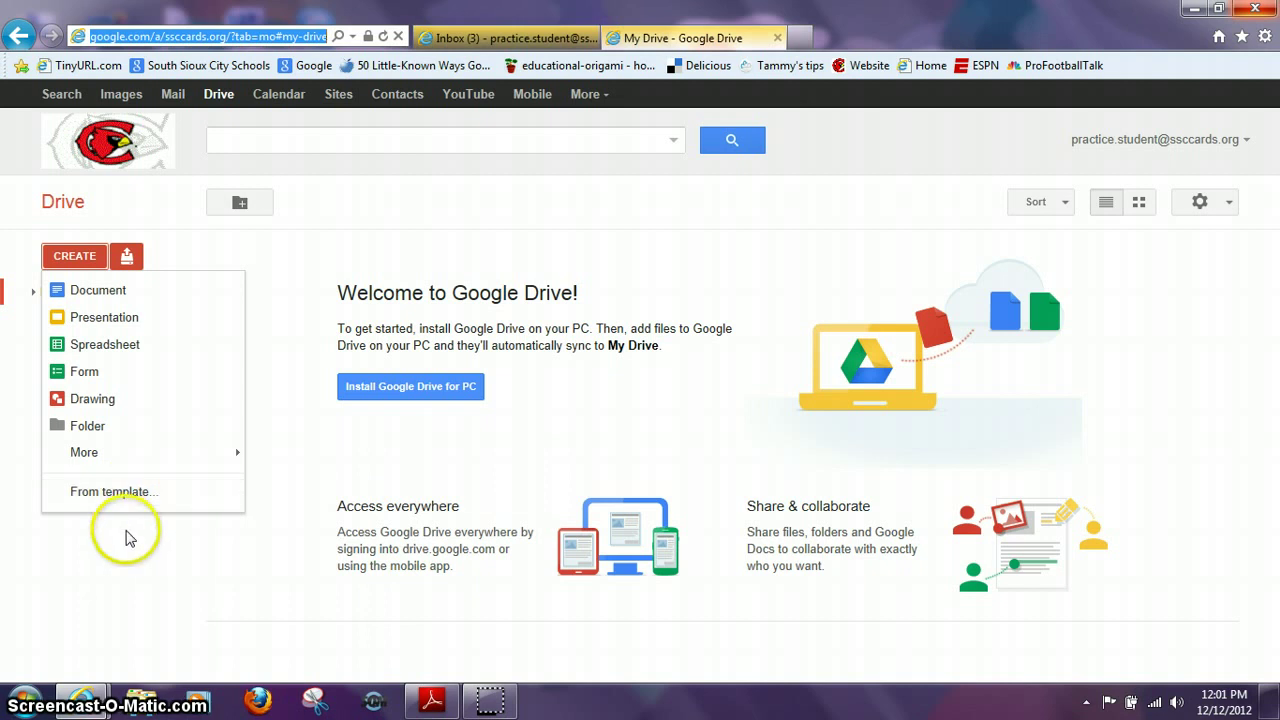
click(119, 481)
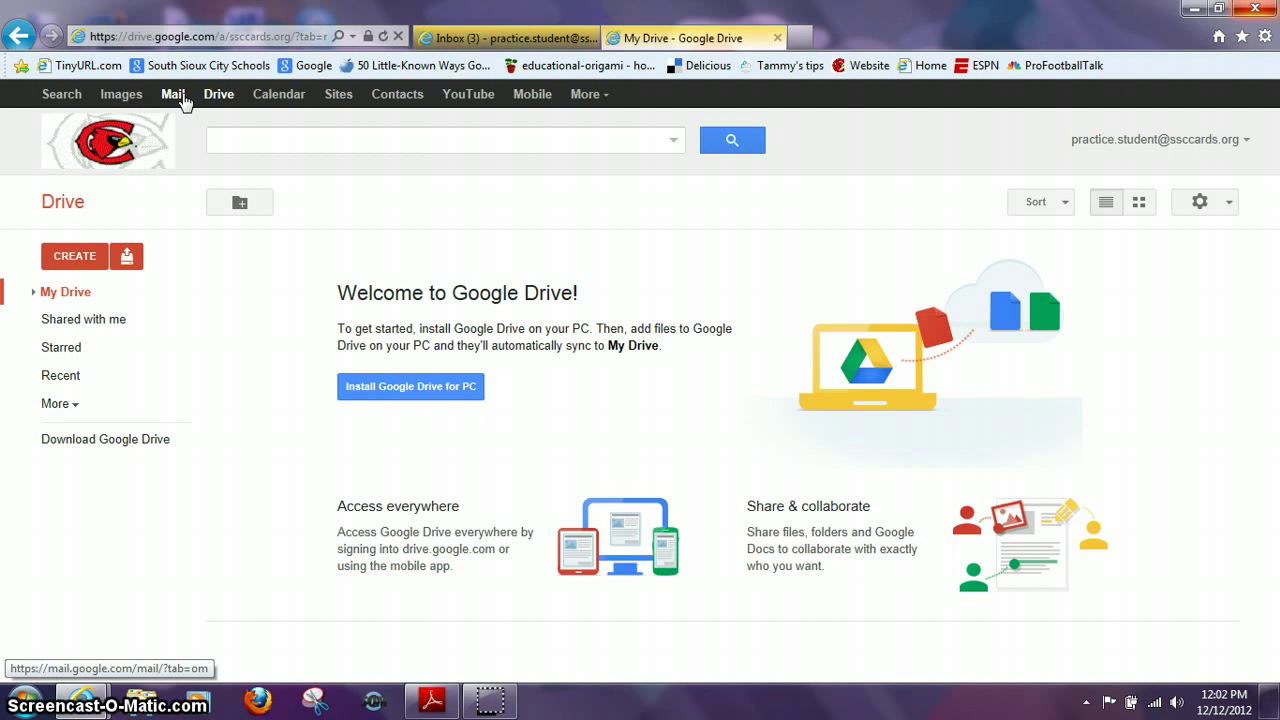
click(275, 97)
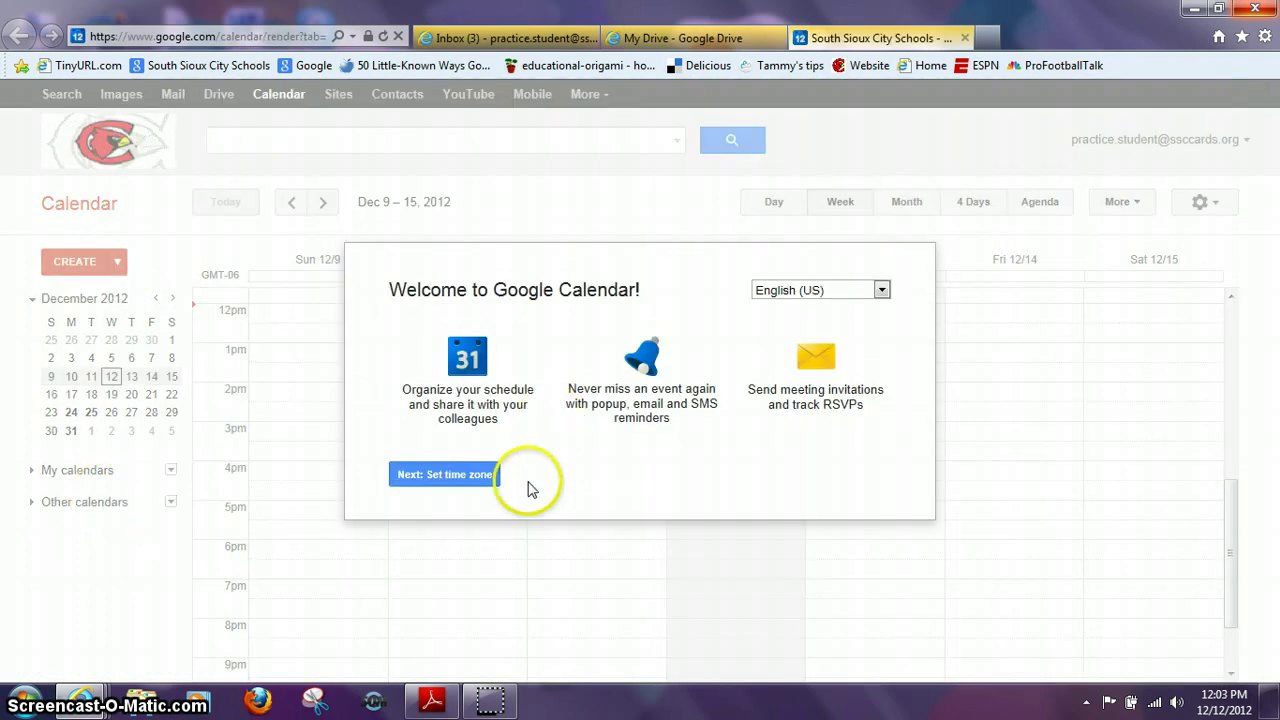
click(136, 584)
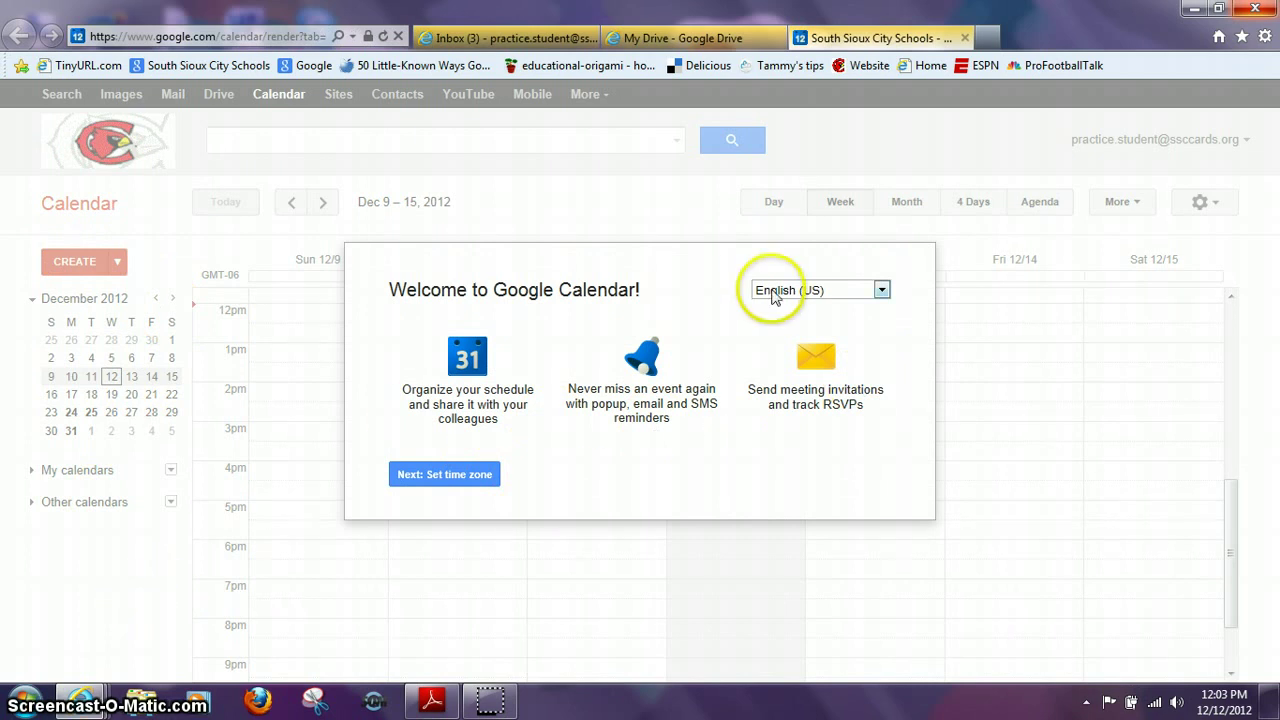
click(965, 38)
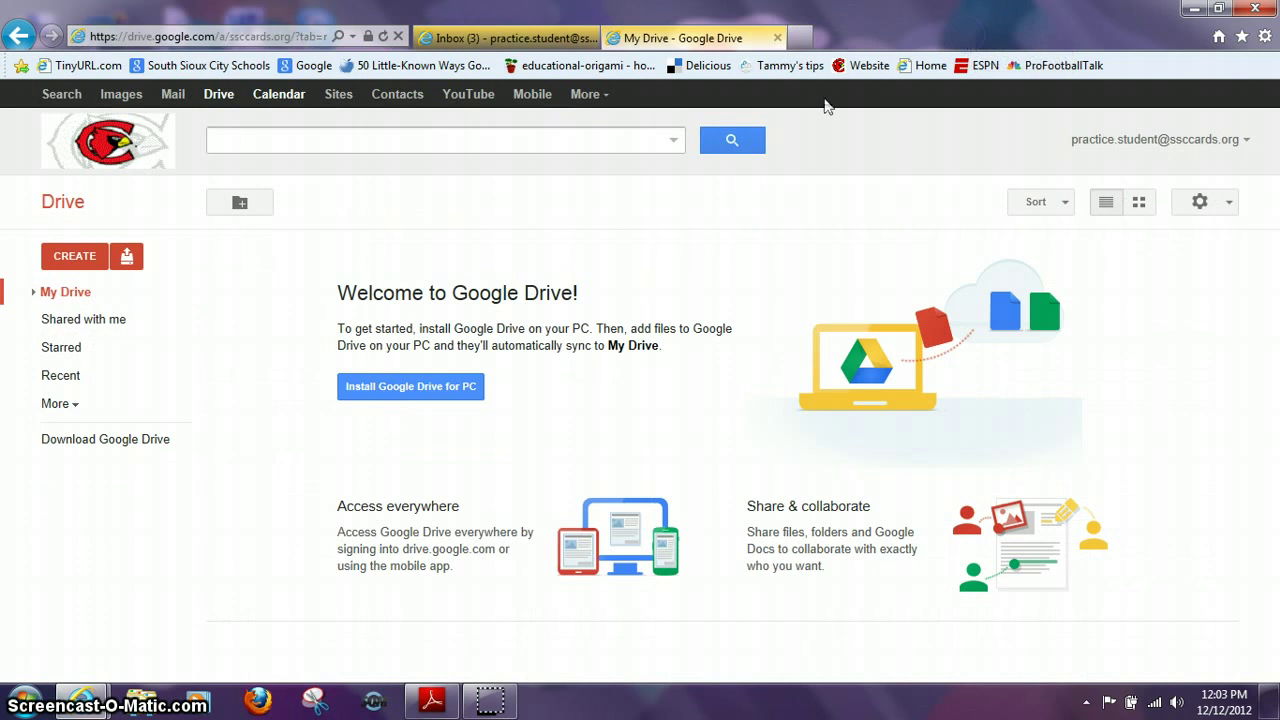
- Open Google Sites, Google Contacts and the YouTube homepage, each in its own new tab
click(340, 100)
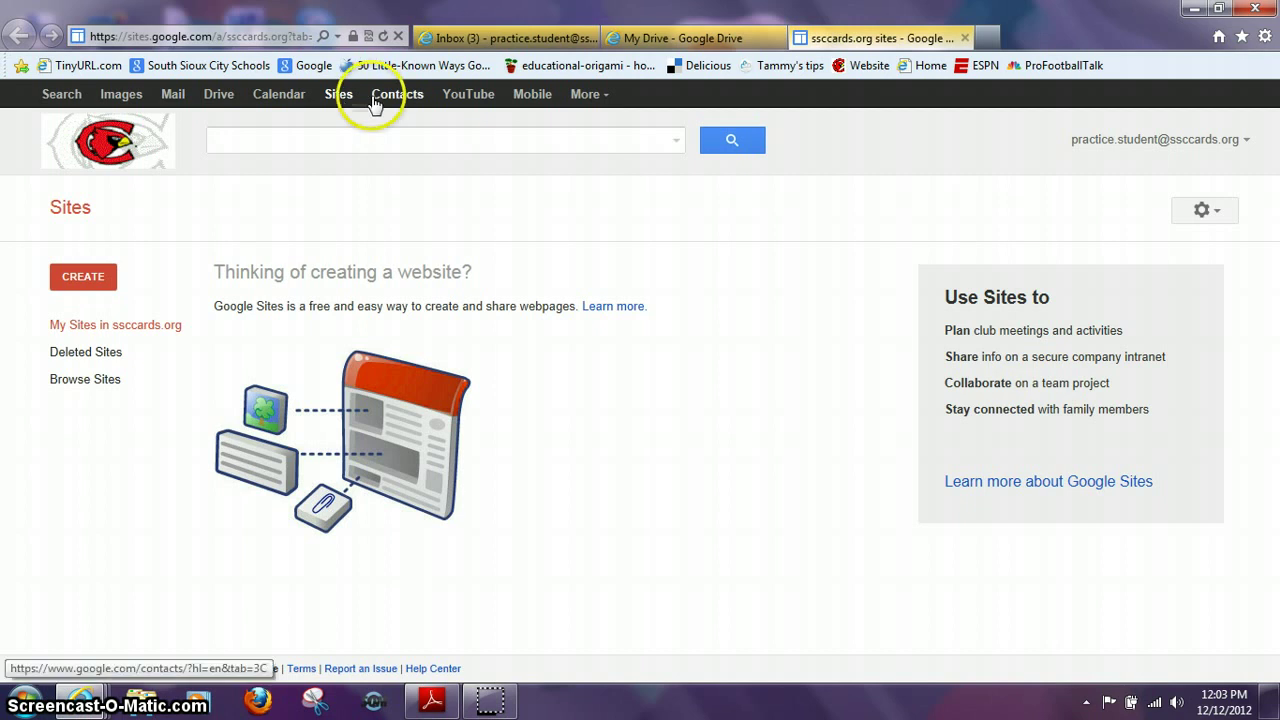
click(379, 98)
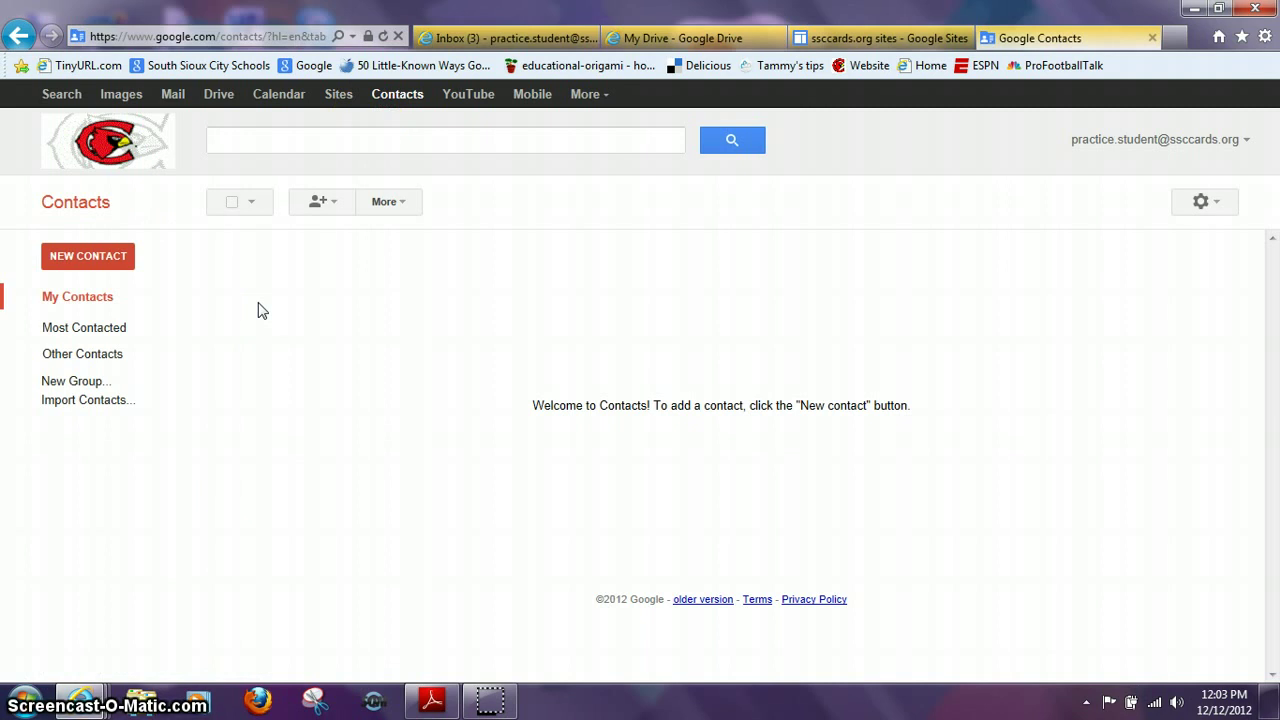
click(469, 100)
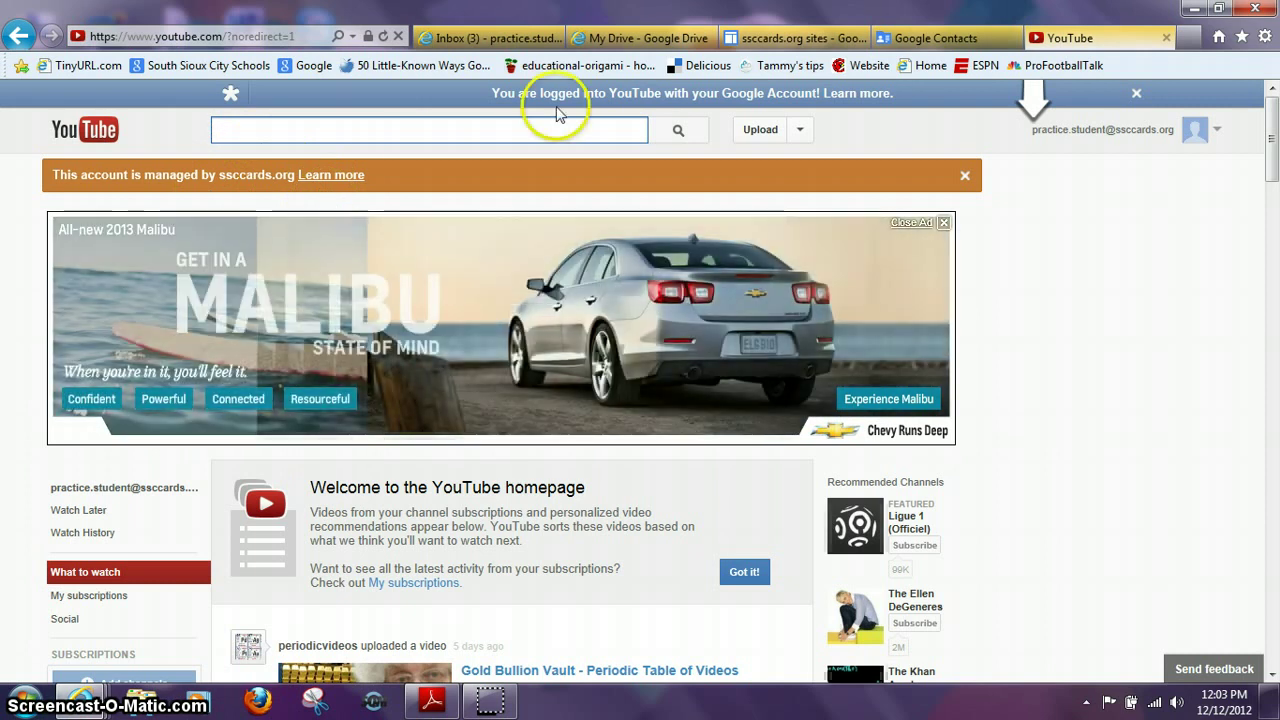
- Close the YouTube, Google Contacts and Sites tabs, returning to the empty My Drive page
click(1166, 38)
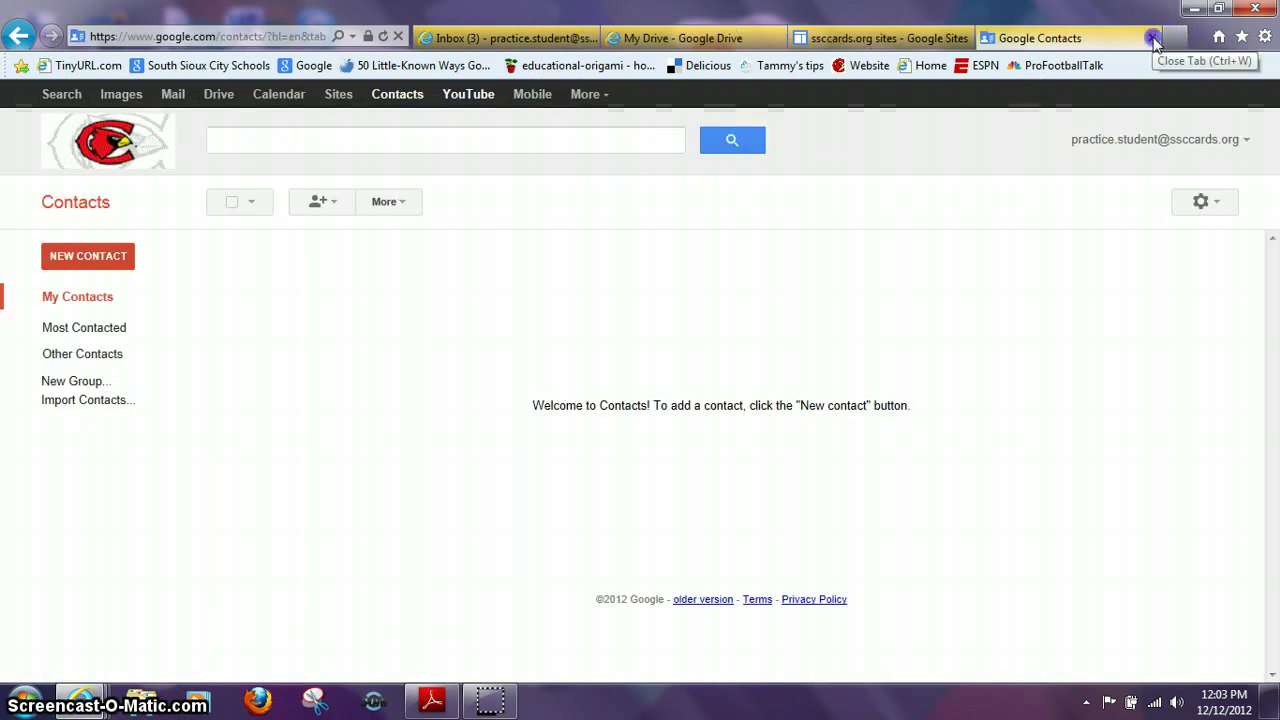
click(1153, 38)
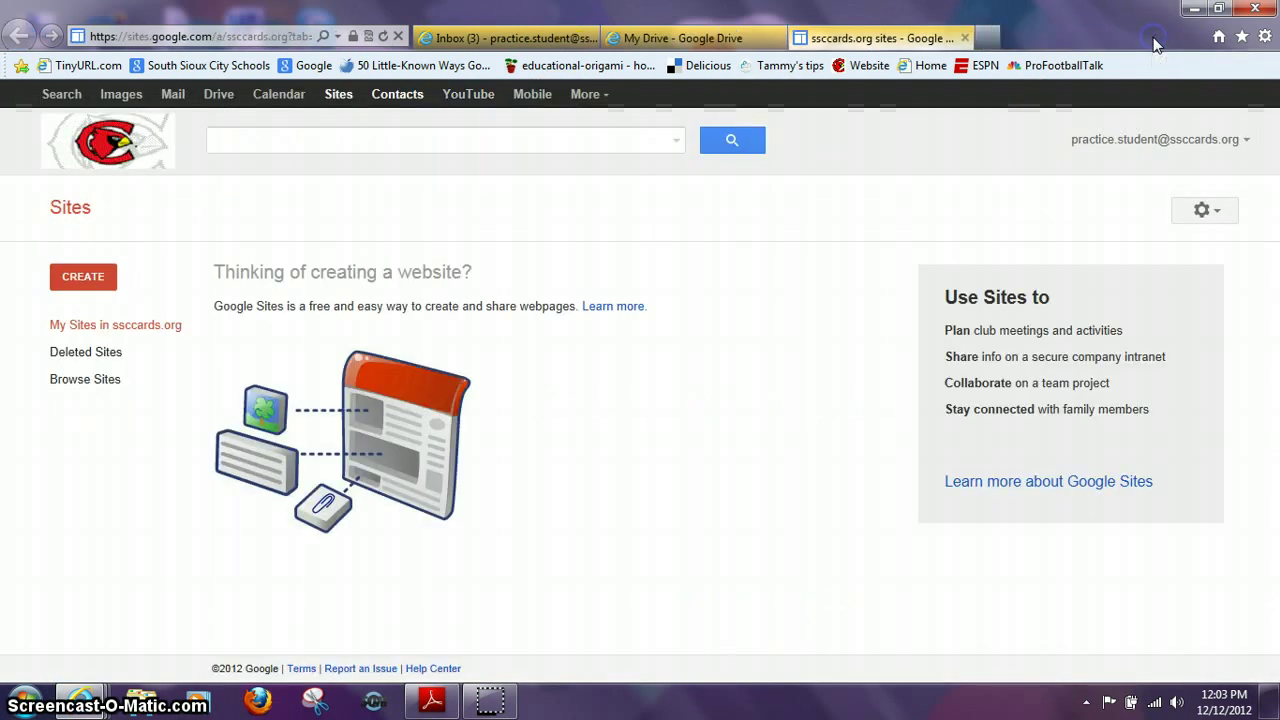
click(965, 38)
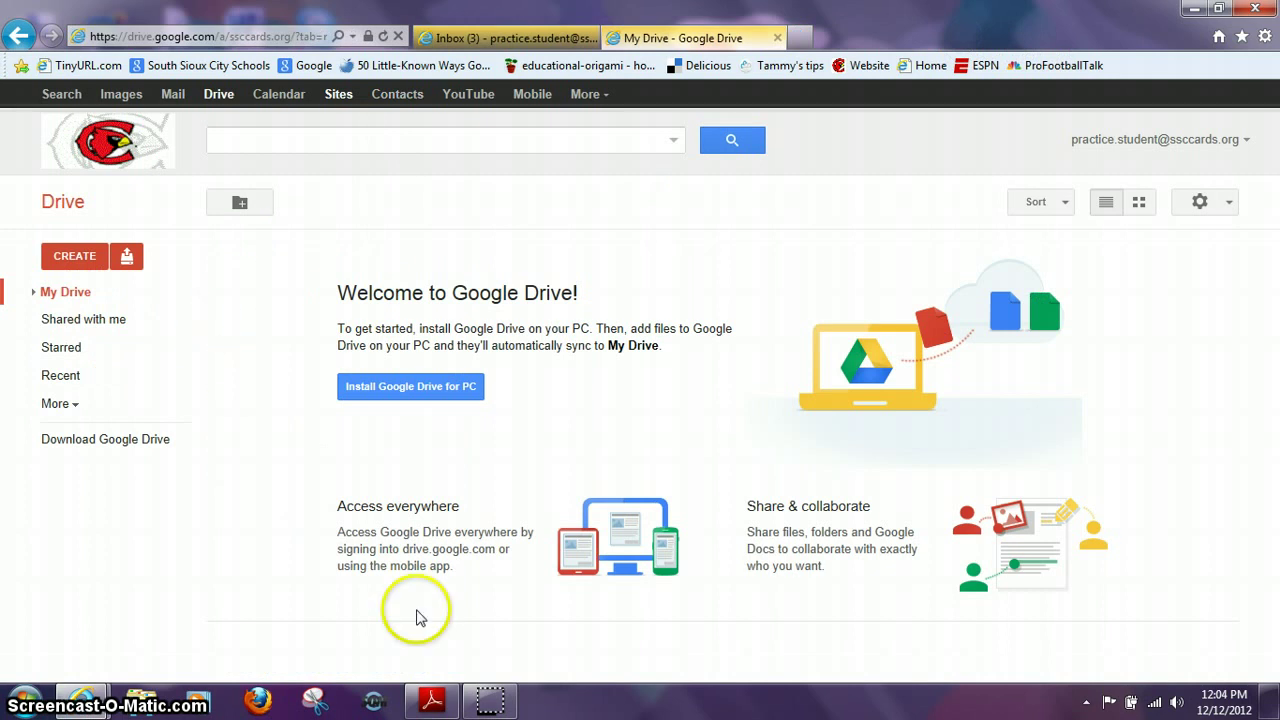
mouse_move(483, 703)
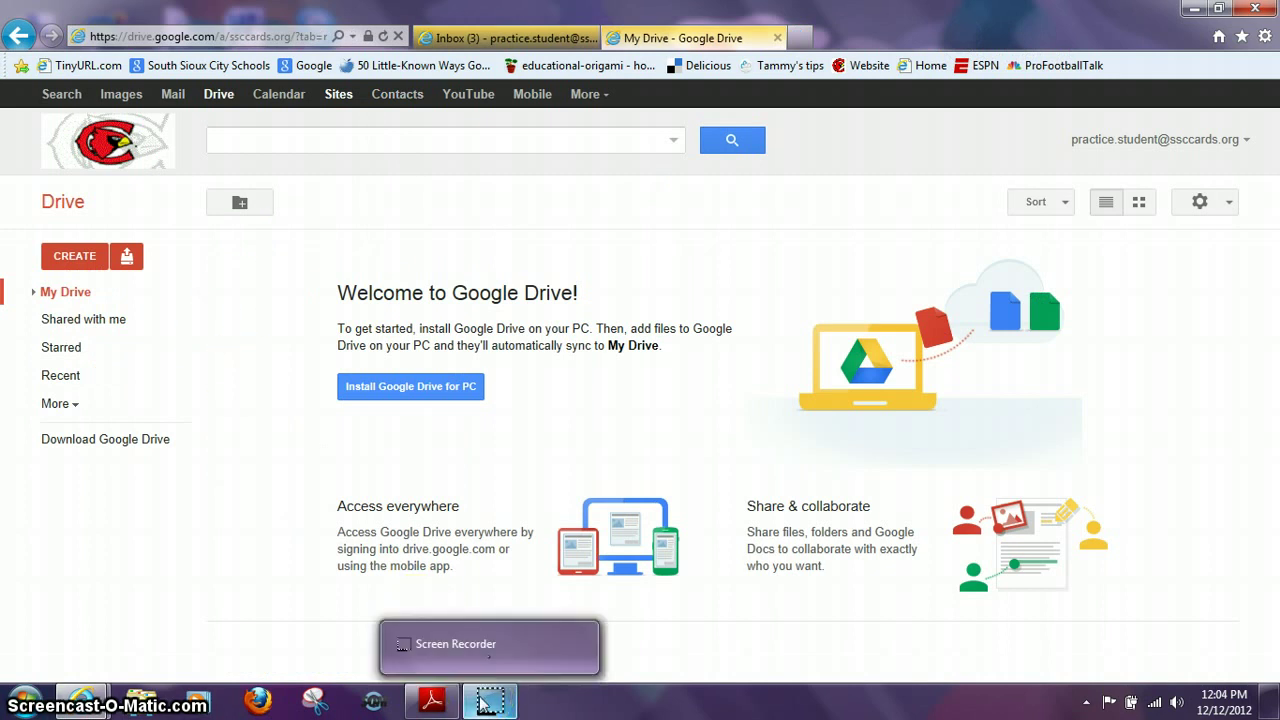